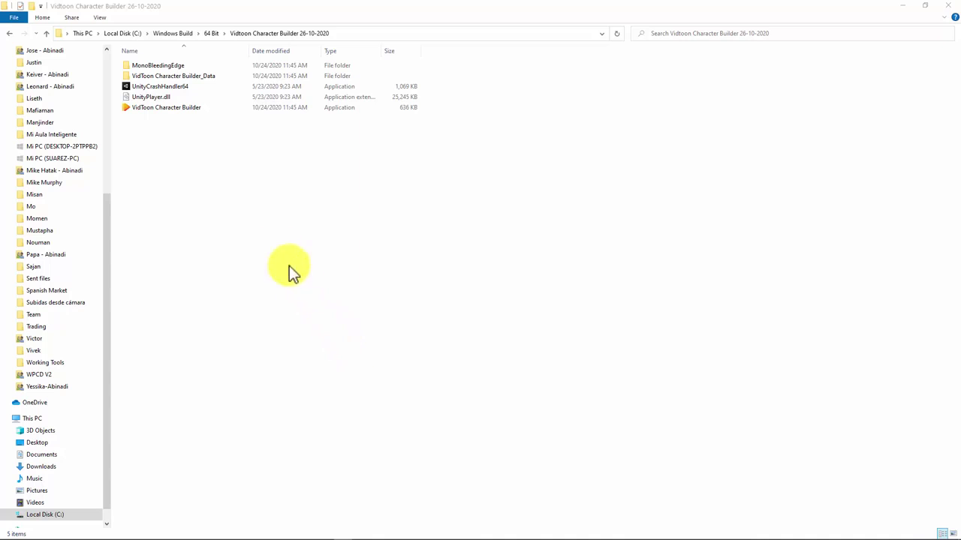
Launch the VidToon Character Builder app with the right-click Open command in its folder.
click(177, 111)
right_click(175, 111)
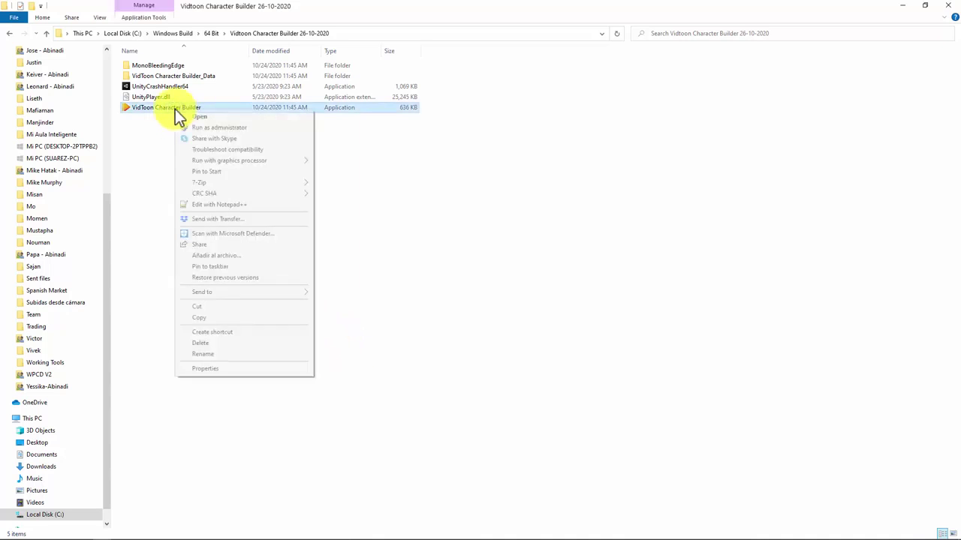
click(191, 116)
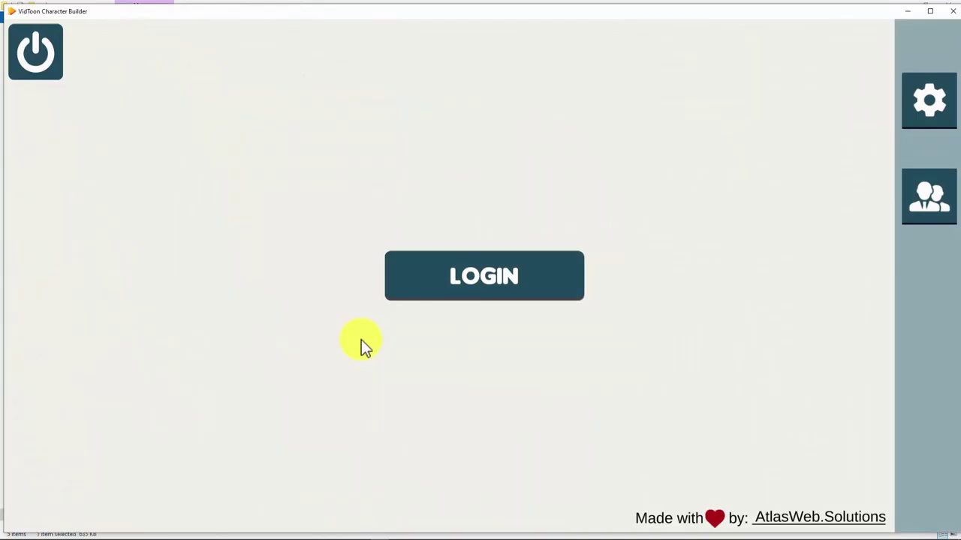
Log in with e-mail and start a new Classic character with the male gender.
click(453, 286)
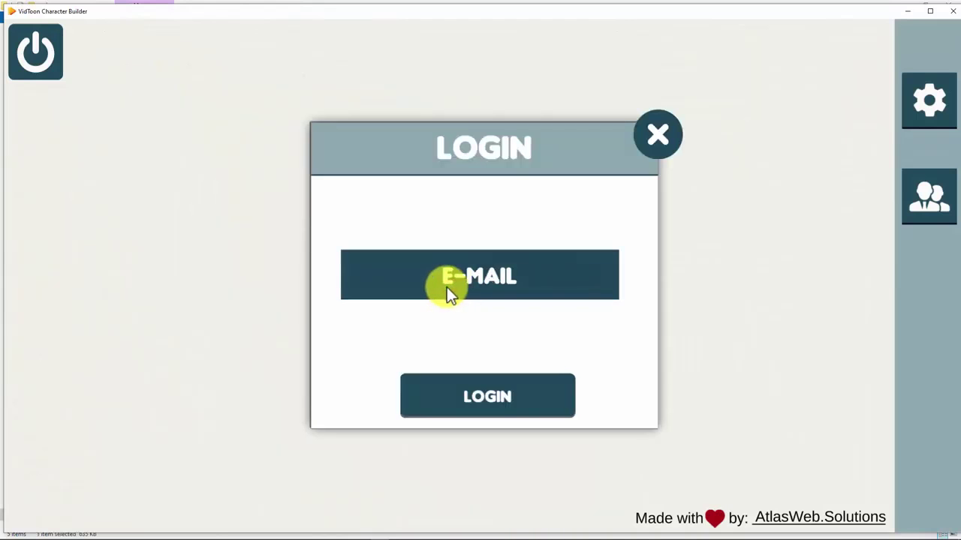
click(474, 396)
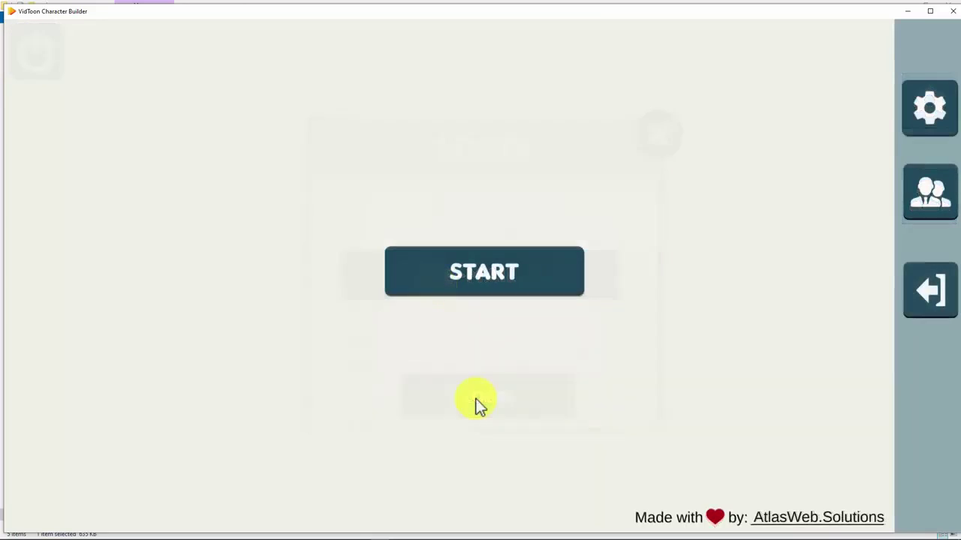
click(472, 290)
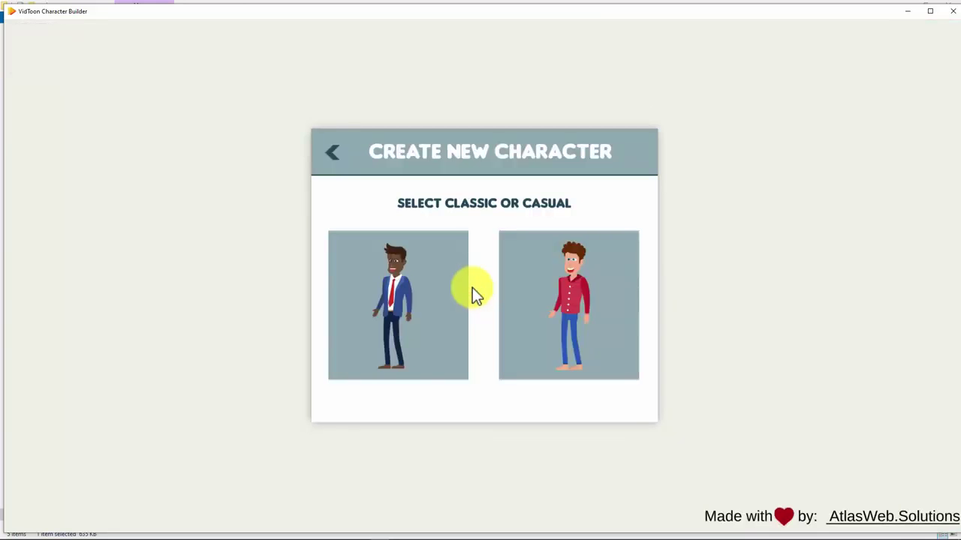
click(415, 304)
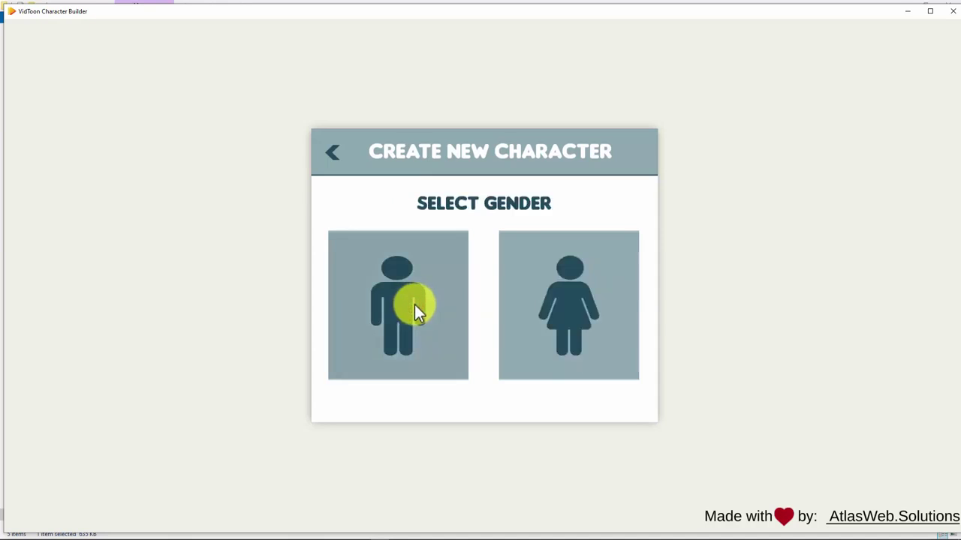
click(439, 331)
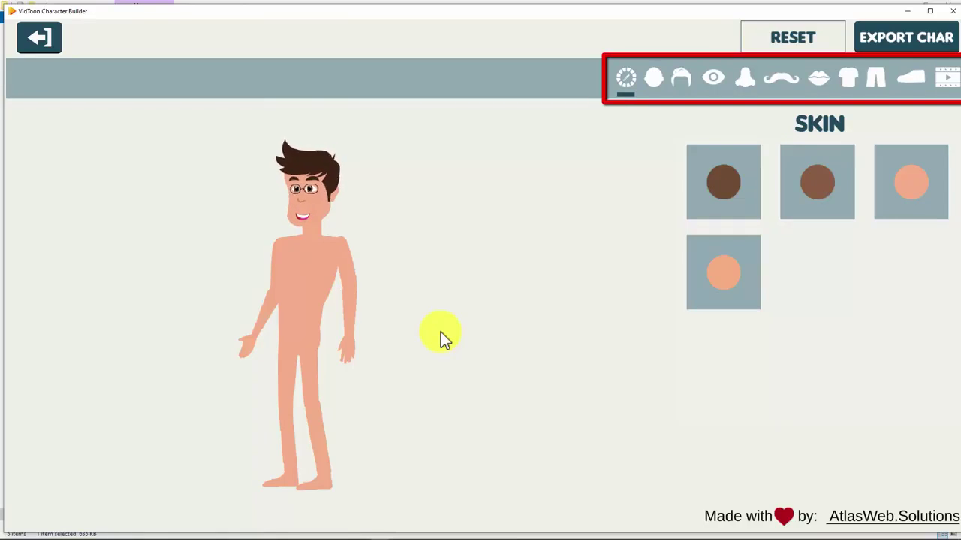
Try the darker skin swatches, then settle on the lightest peach skin tone.
click(705, 209)
click(797, 201)
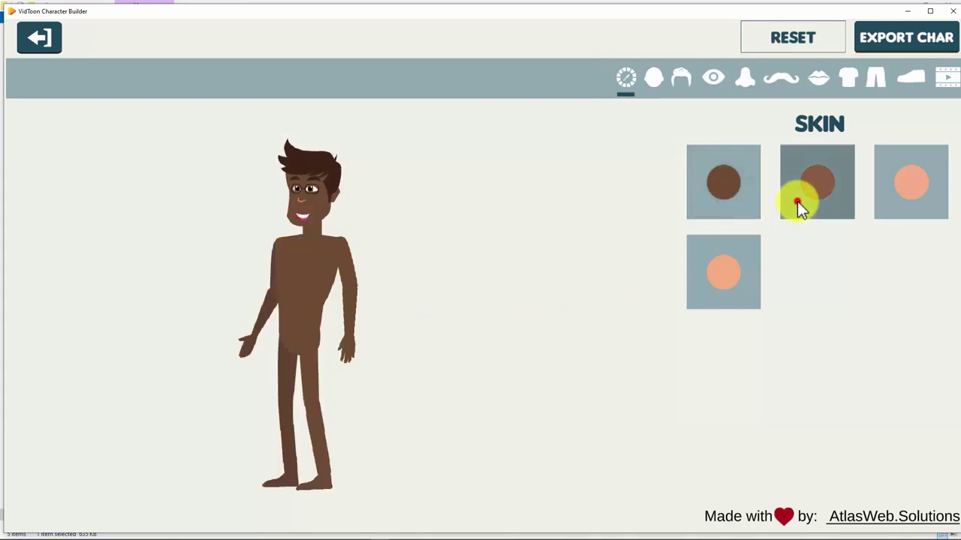
click(883, 200)
click(727, 260)
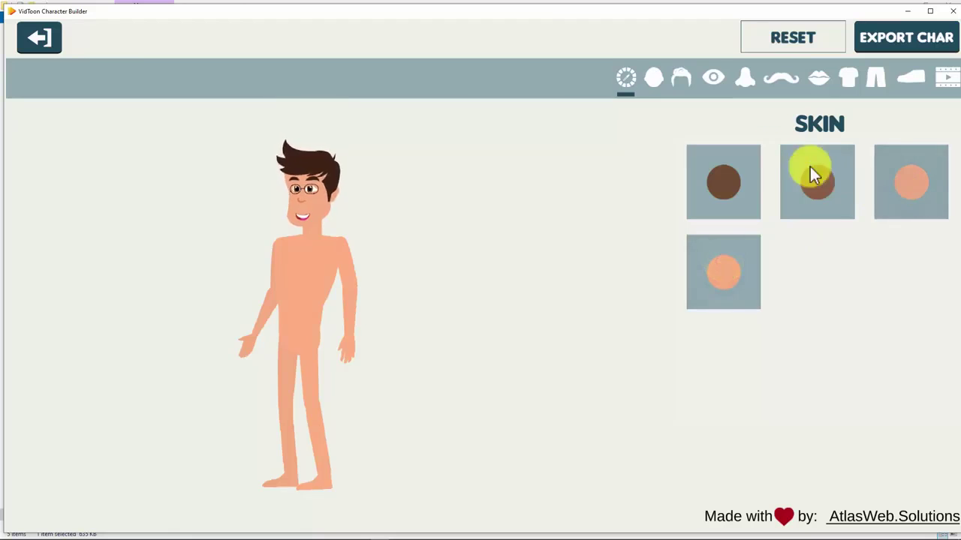
Compare face shapes and give the man the fourth one.
click(654, 82)
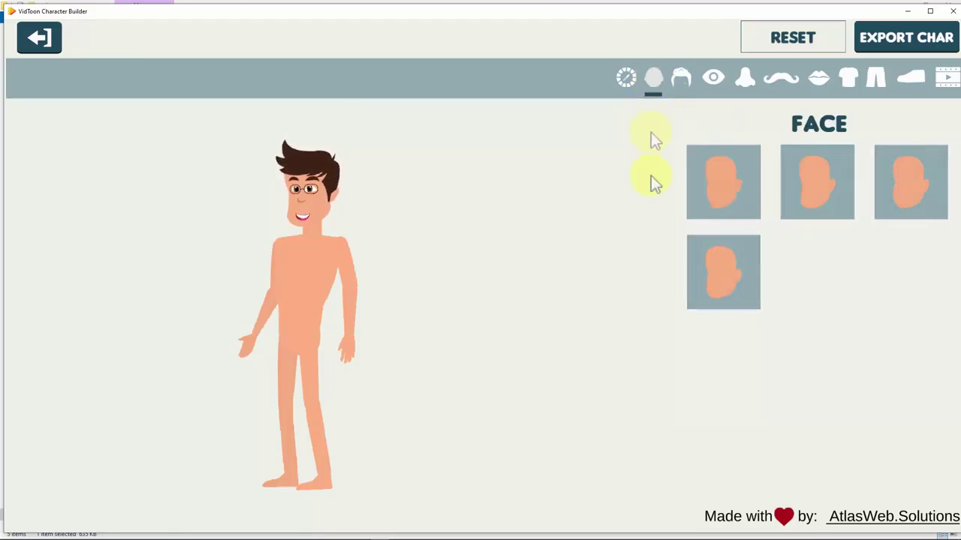
click(710, 178)
click(800, 178)
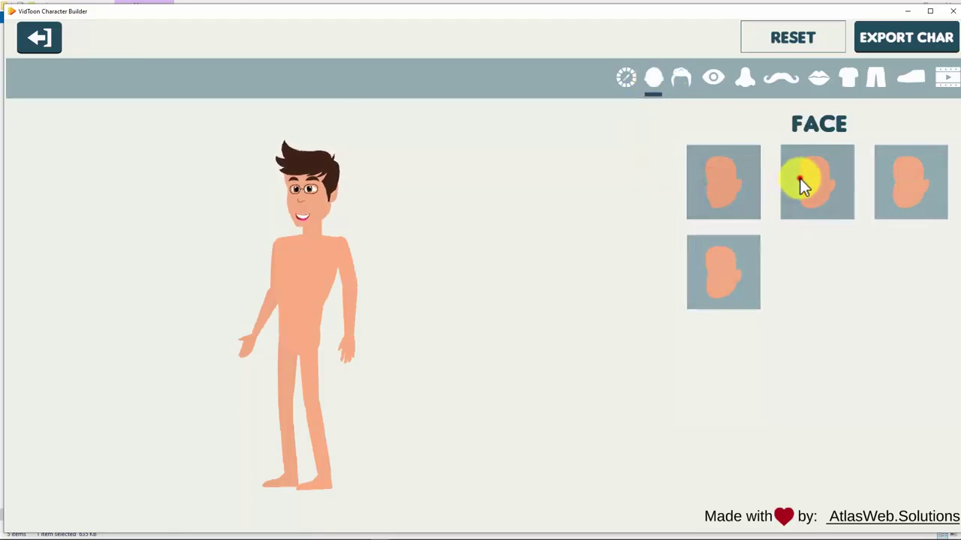
click(892, 185)
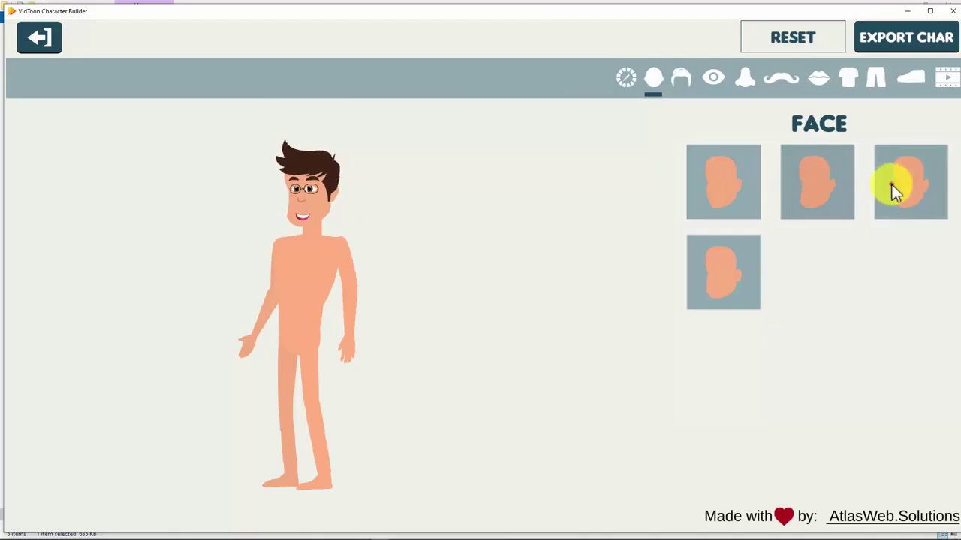
click(736, 262)
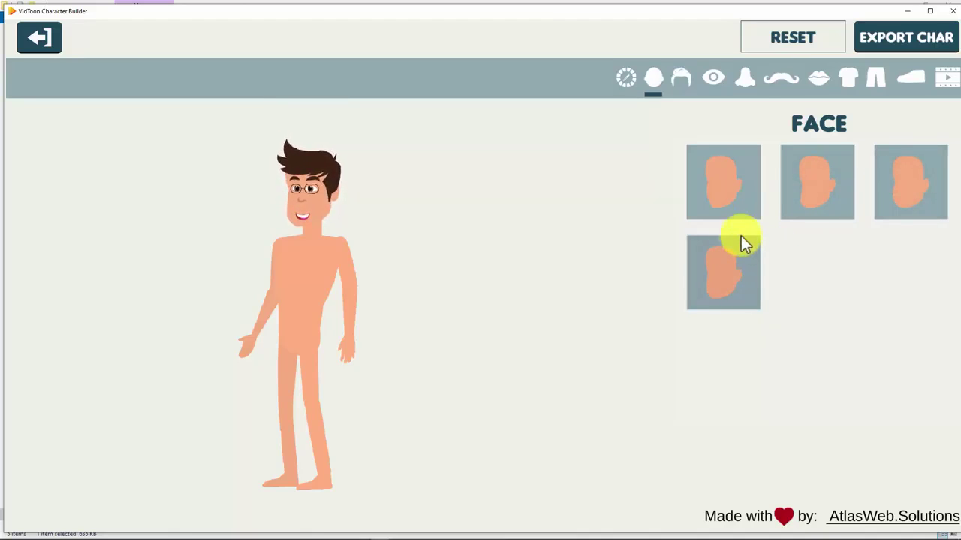
Try several hairstyles and give the man the brown swept hair.
click(680, 79)
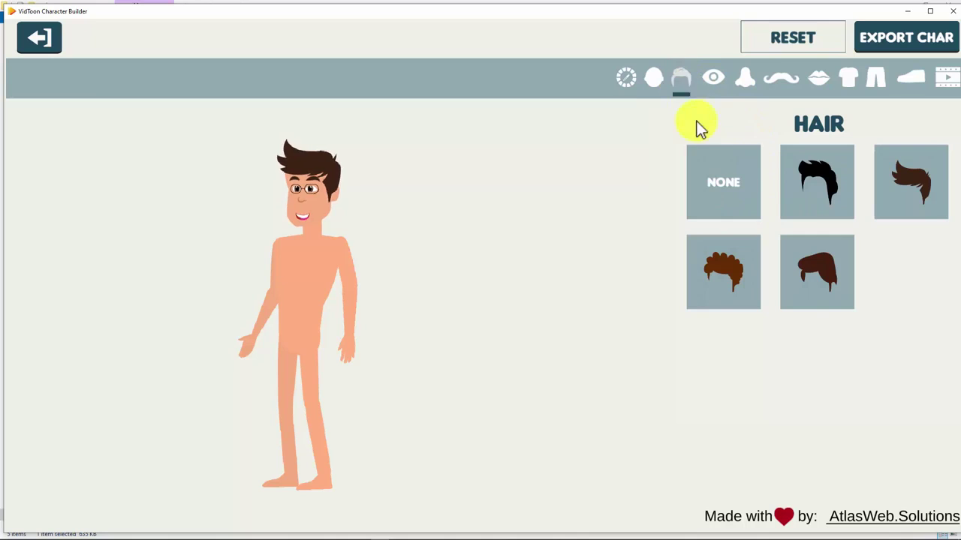
click(809, 196)
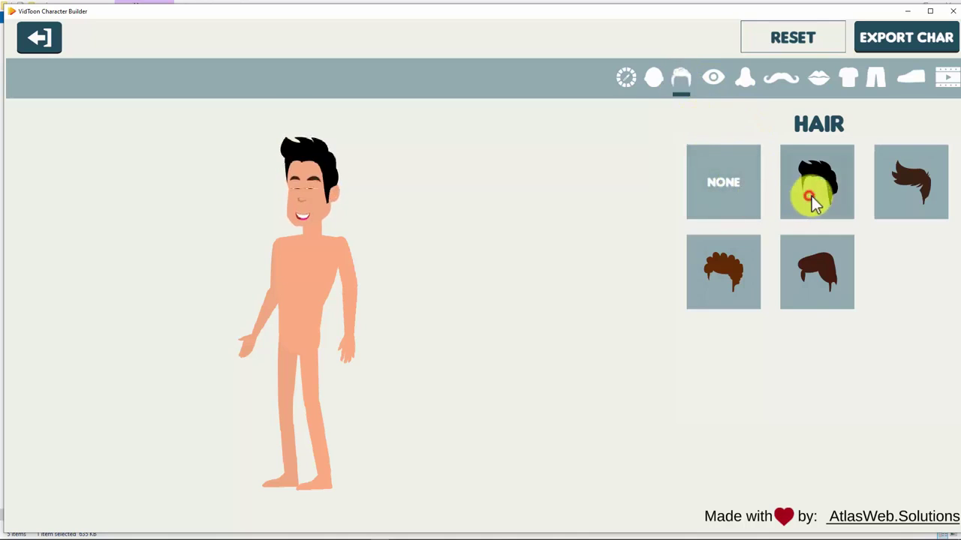
click(897, 194)
click(746, 263)
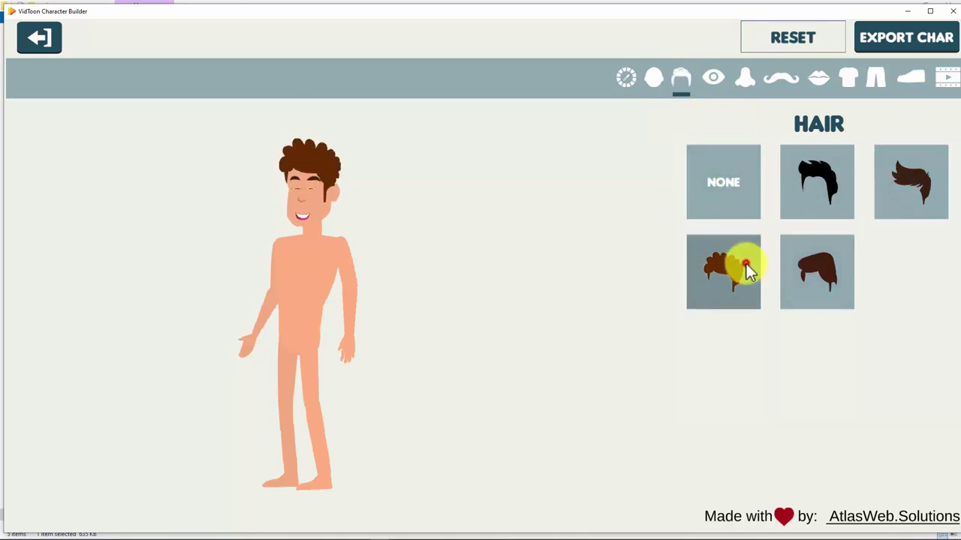
click(804, 267)
click(751, 198)
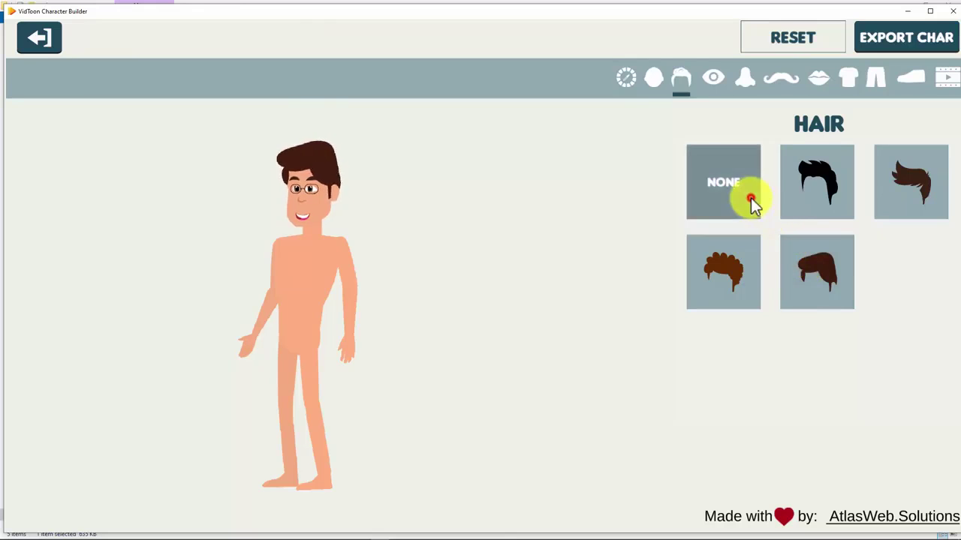
click(900, 183)
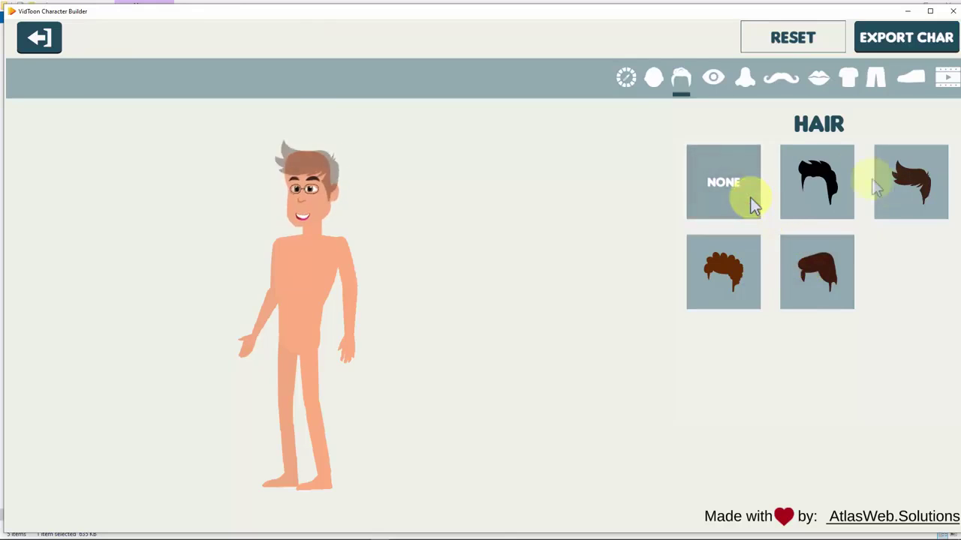
Try the glasses eye styles, then choose plain brown eyes without glasses.
click(714, 83)
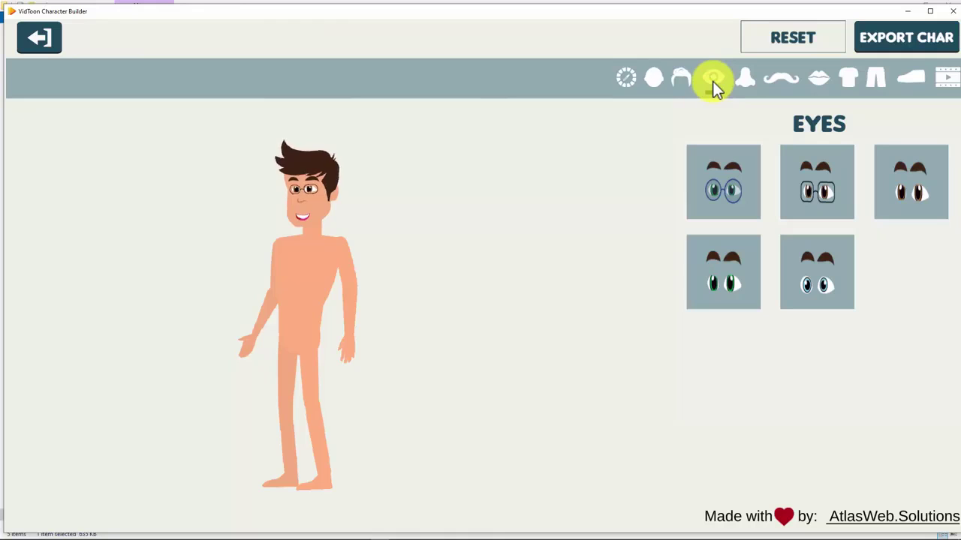
click(724, 187)
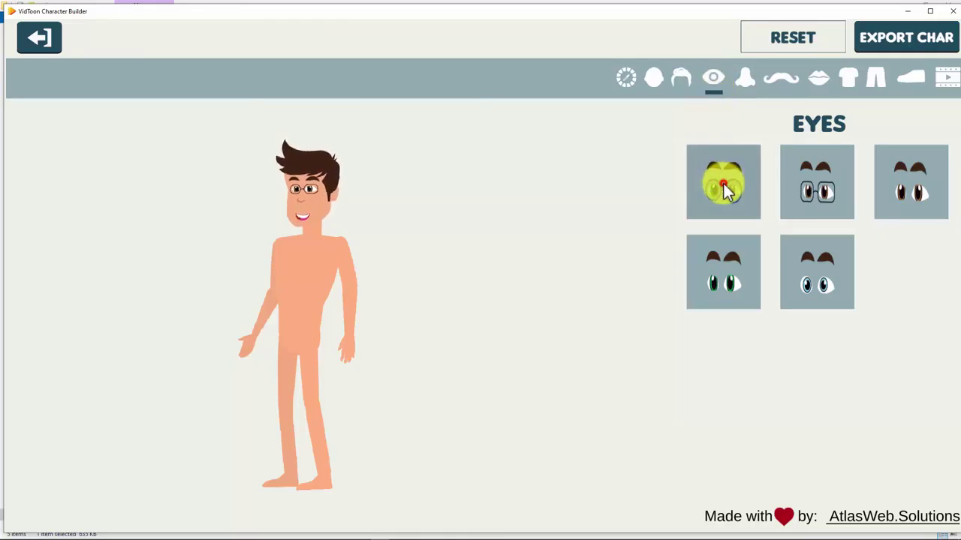
click(810, 189)
click(893, 193)
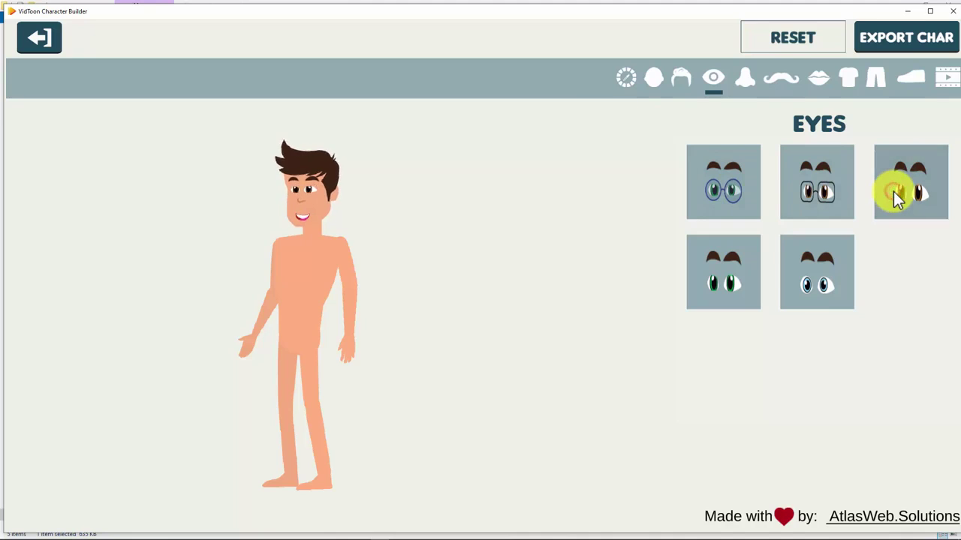
Give the man black rectangular glasses and a nose, and leave him without a mustache.
click(793, 204)
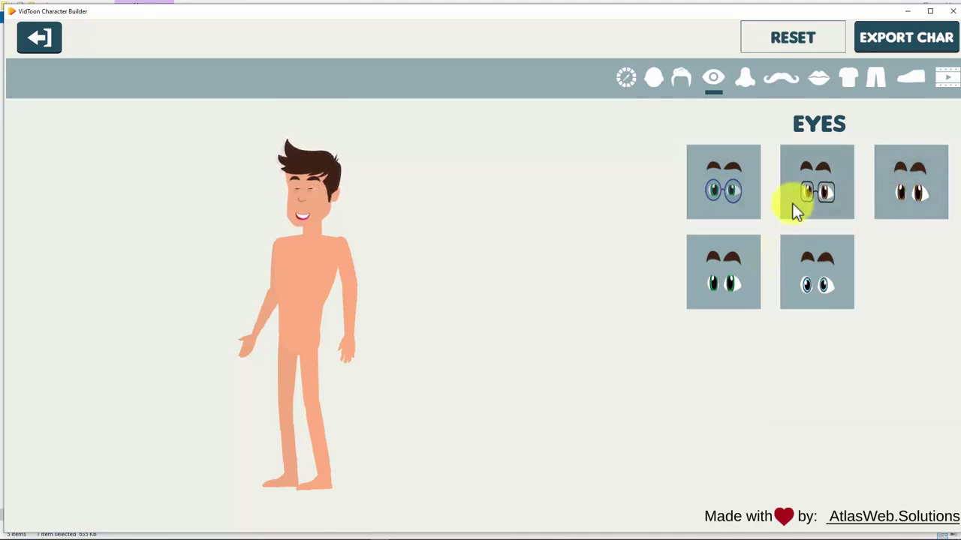
click(748, 79)
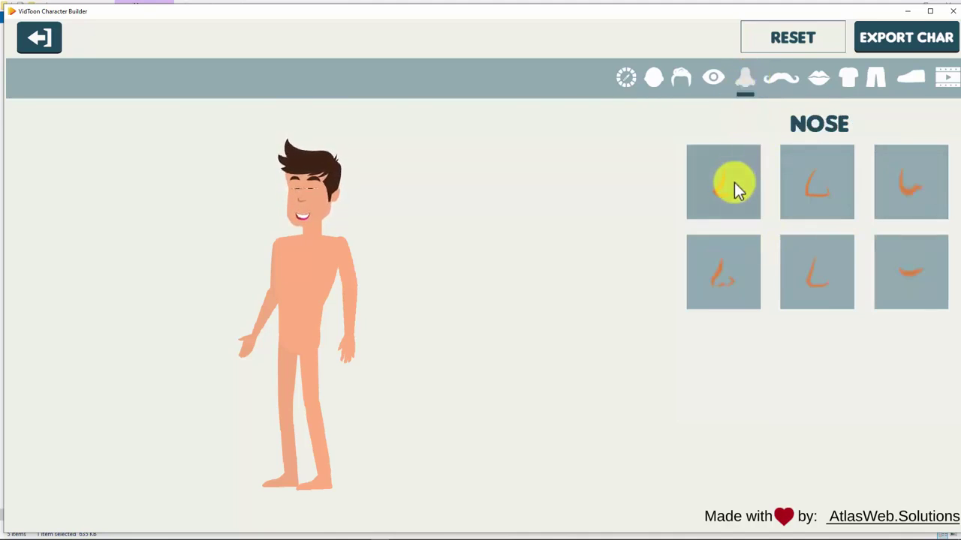
click(782, 80)
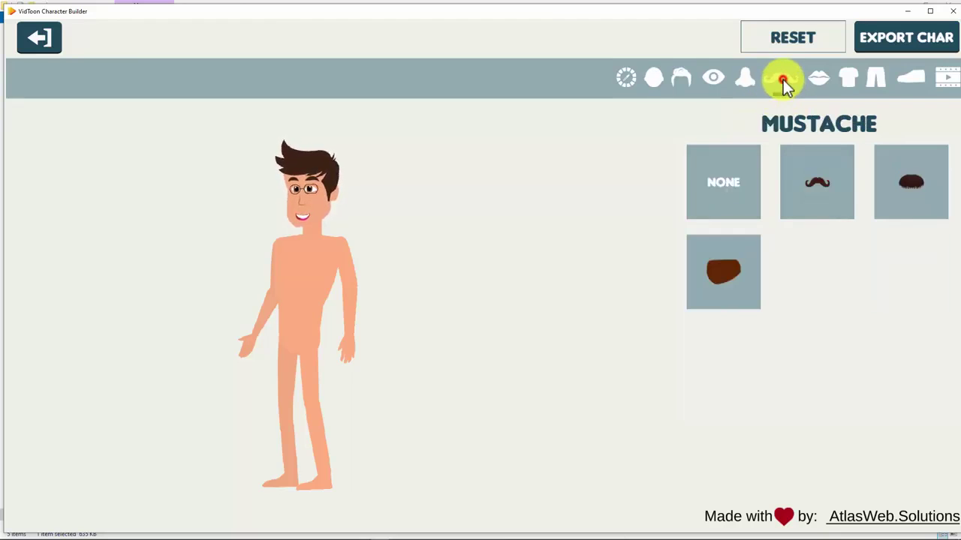
click(796, 192)
click(907, 192)
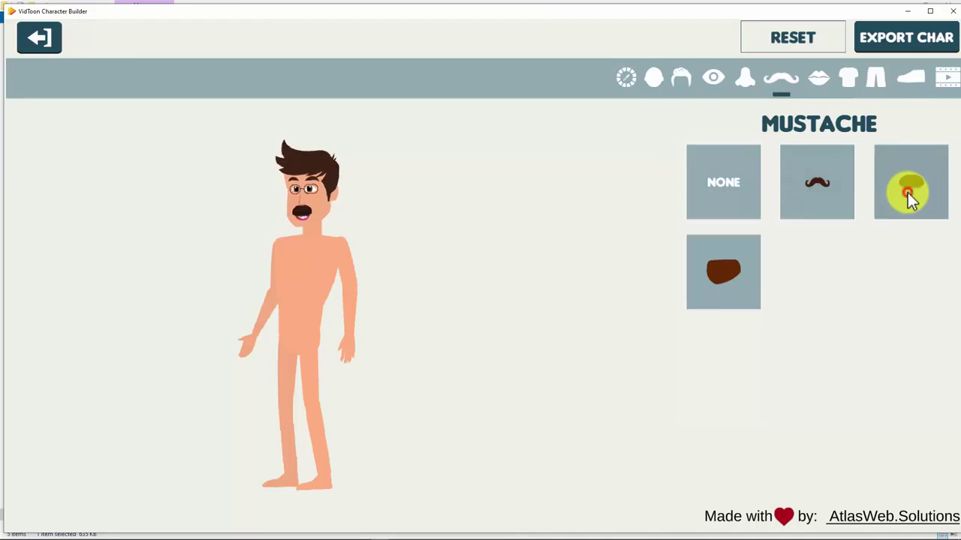
click(724, 199)
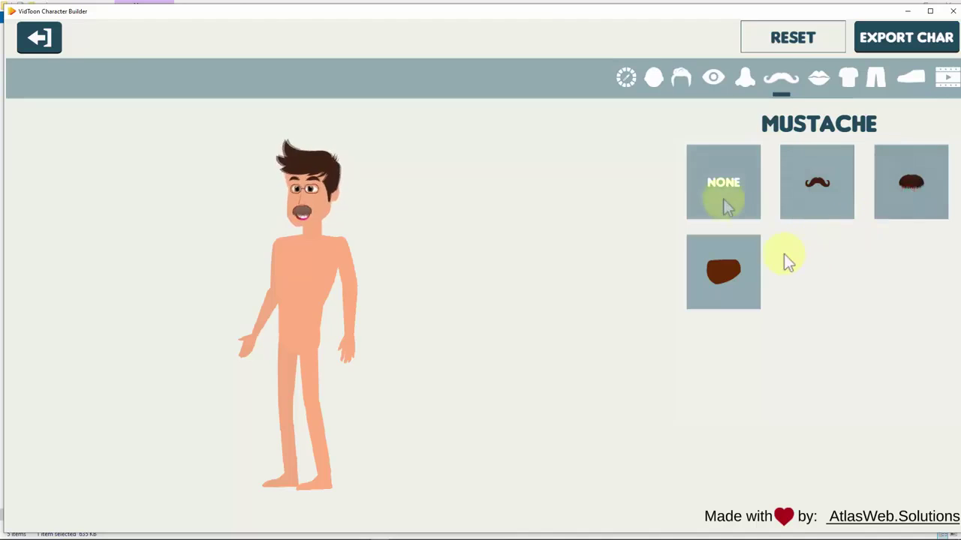
click(817, 78)
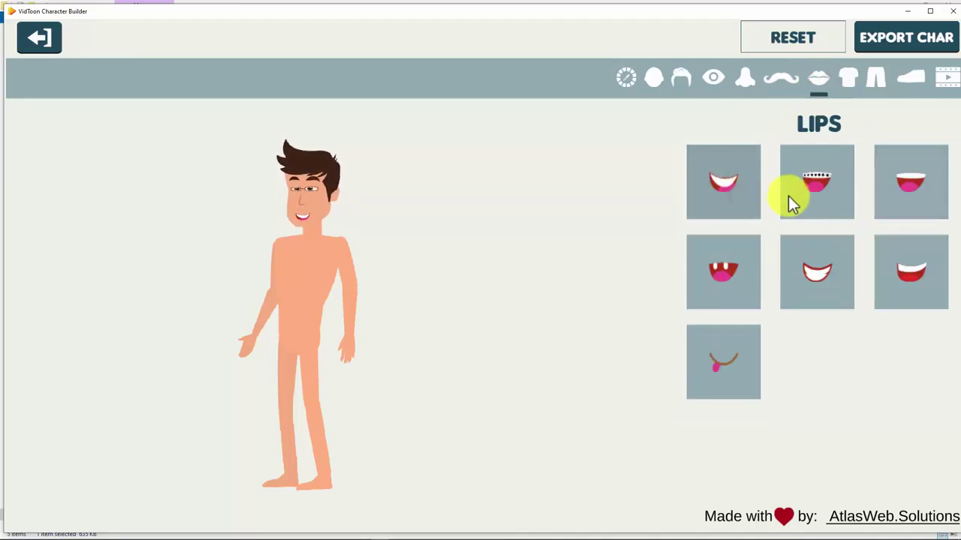
Give the character the white smile and a blue suit jacket with red tie.
click(815, 197)
click(820, 299)
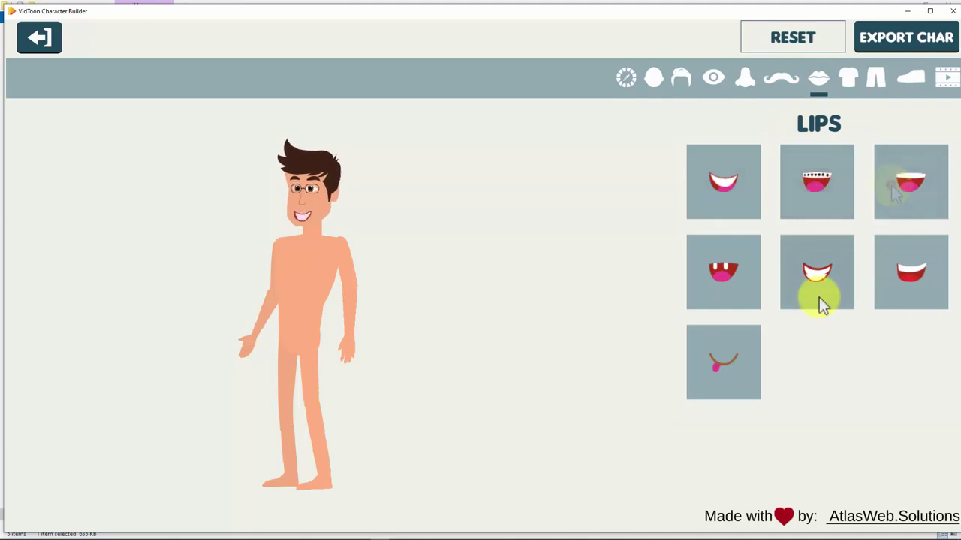
click(846, 79)
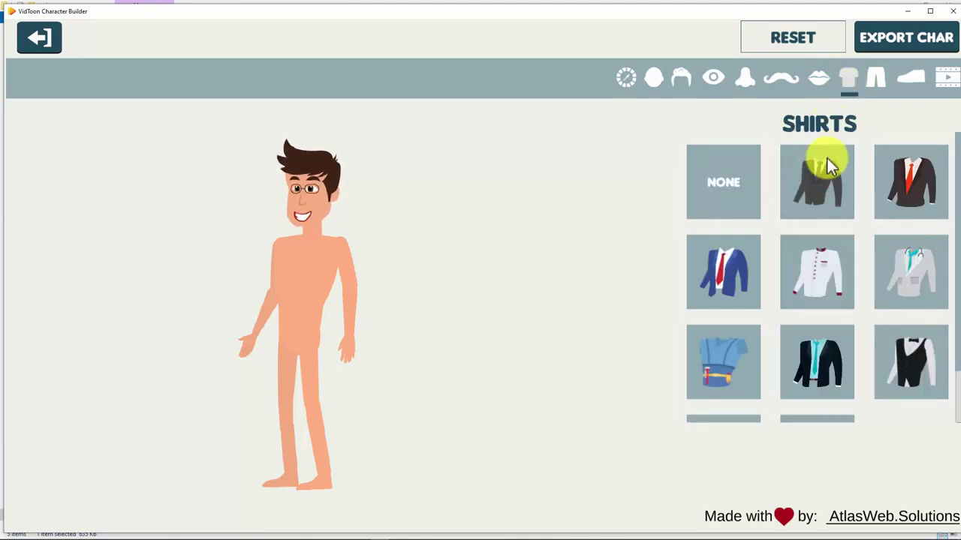
click(821, 188)
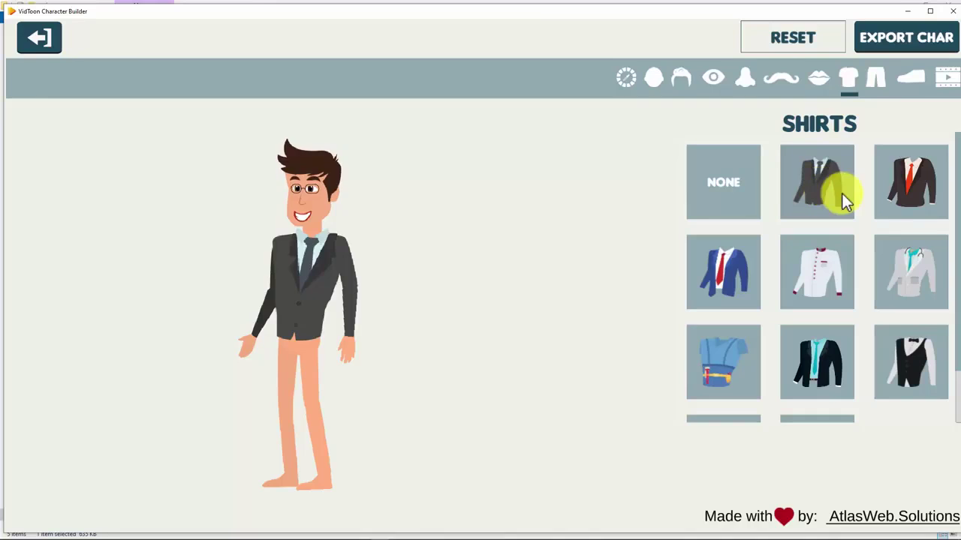
click(898, 202)
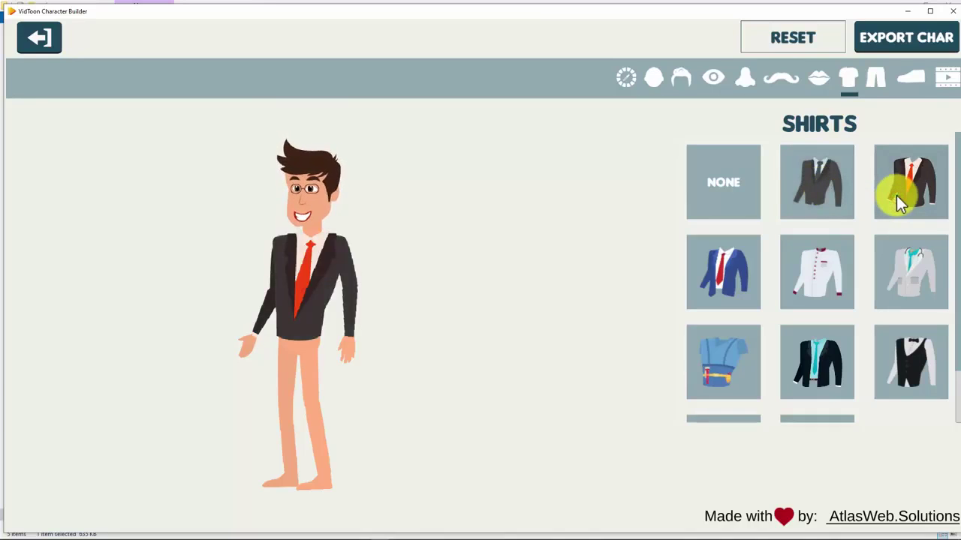
click(722, 271)
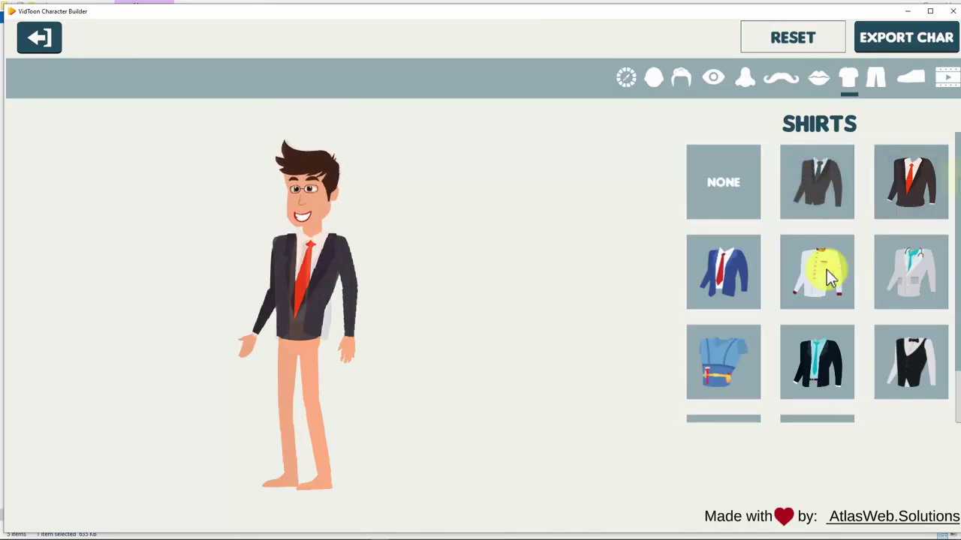
Dress the character in blue trousers and brown shoes.
click(876, 80)
click(817, 200)
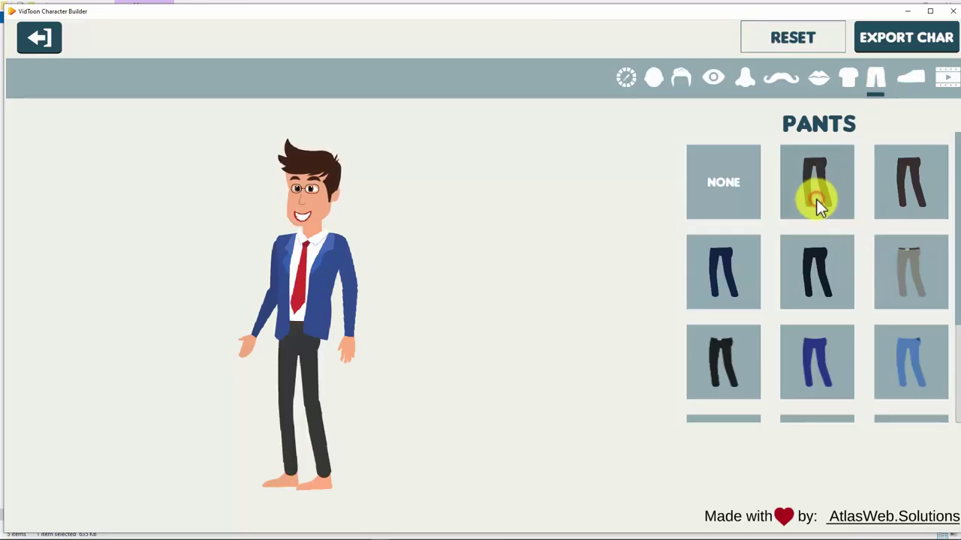
click(899, 200)
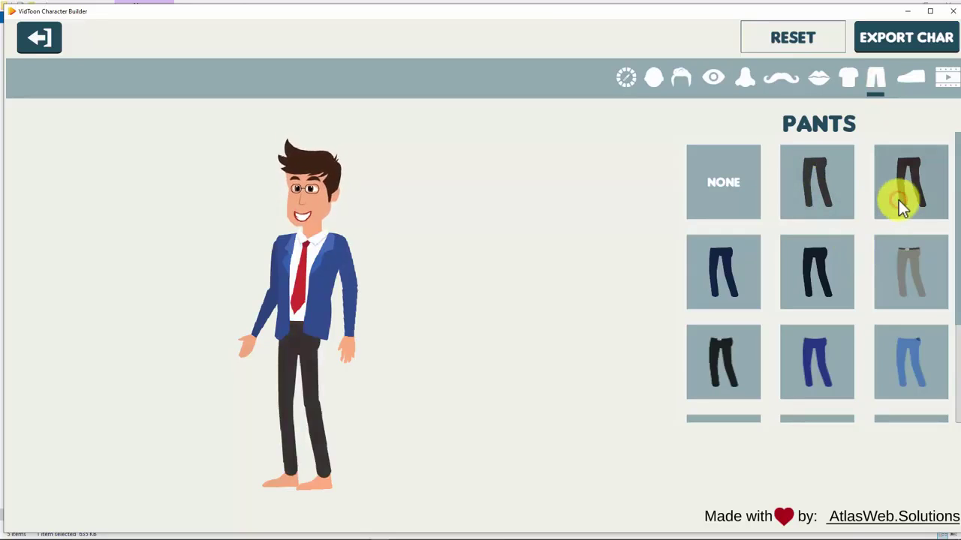
click(733, 296)
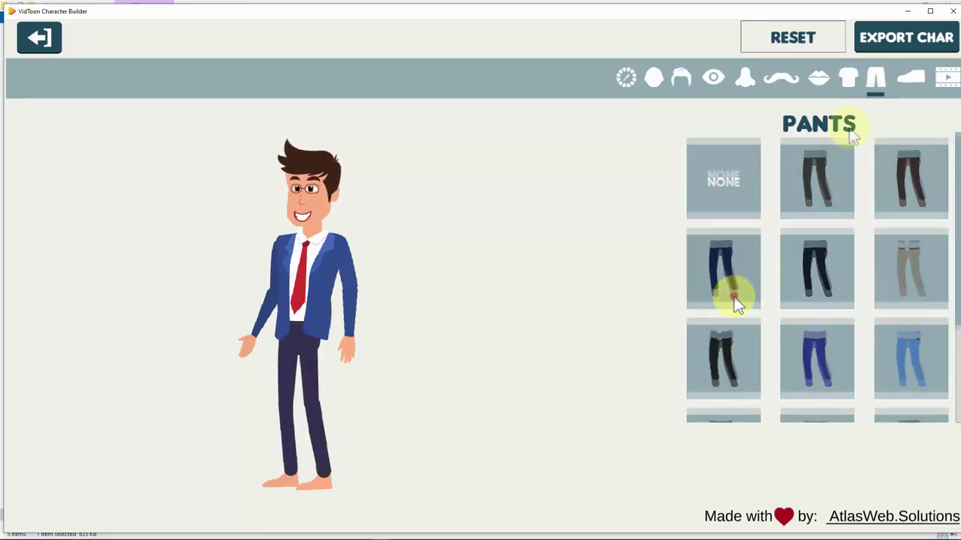
click(904, 79)
click(816, 195)
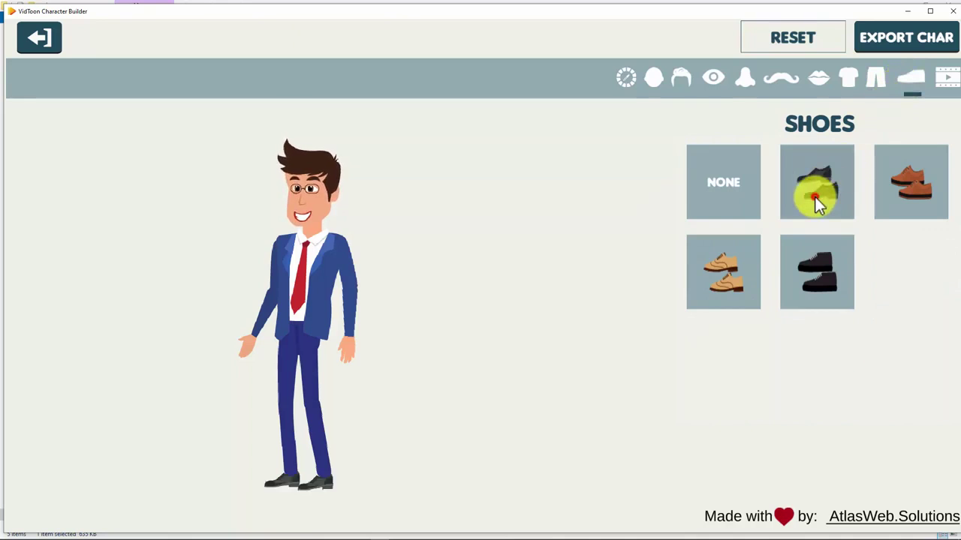
click(905, 194)
click(735, 282)
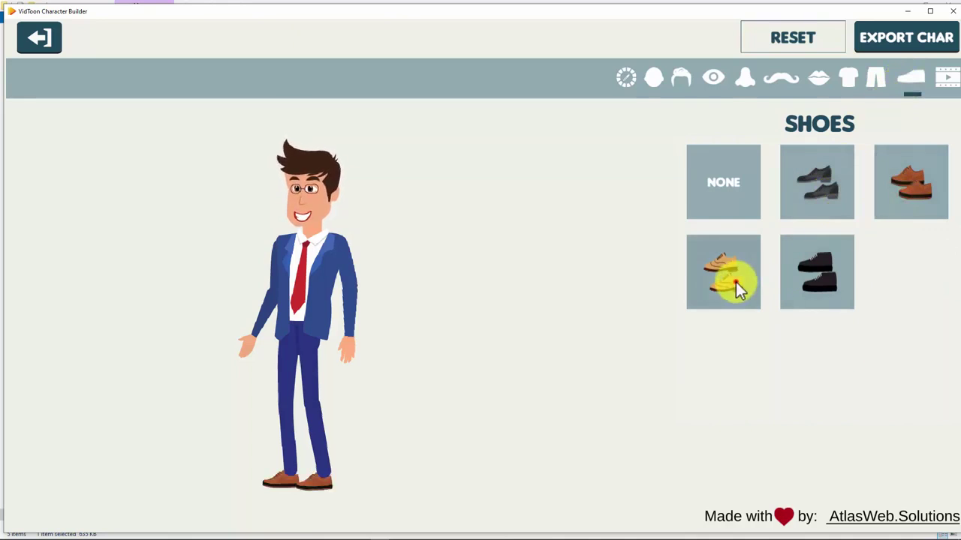
click(943, 81)
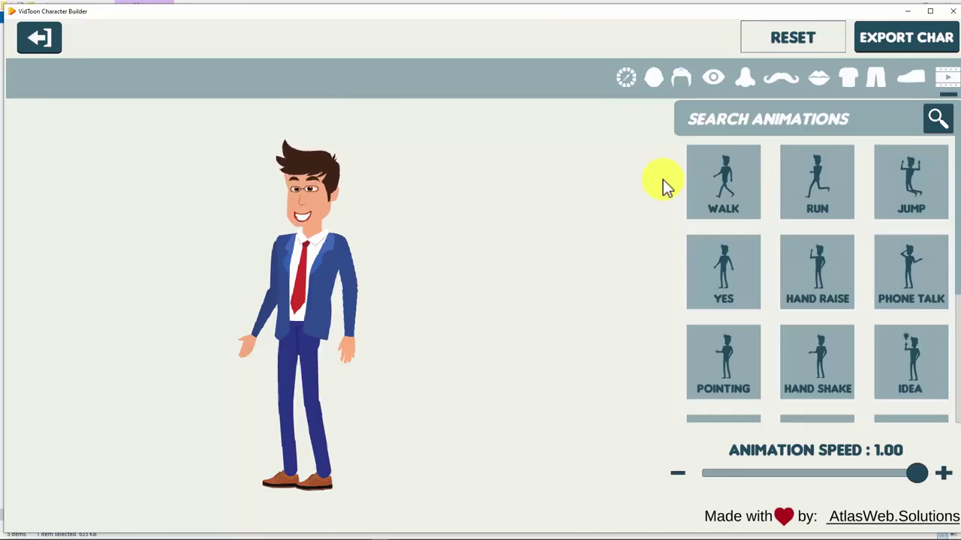
Preview walk, run, jump, phone and car animations, then apply MONEY RAIN.
click(710, 184)
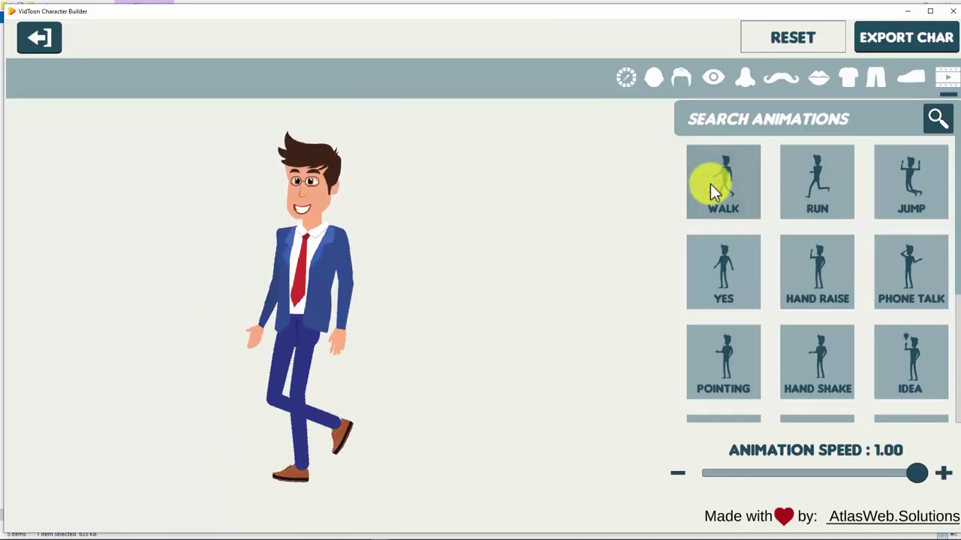
click(819, 187)
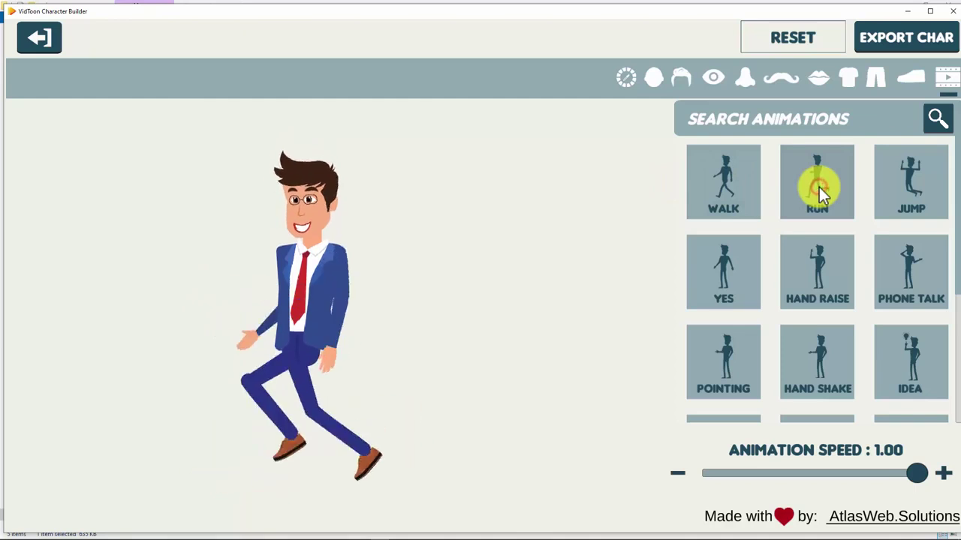
click(921, 194)
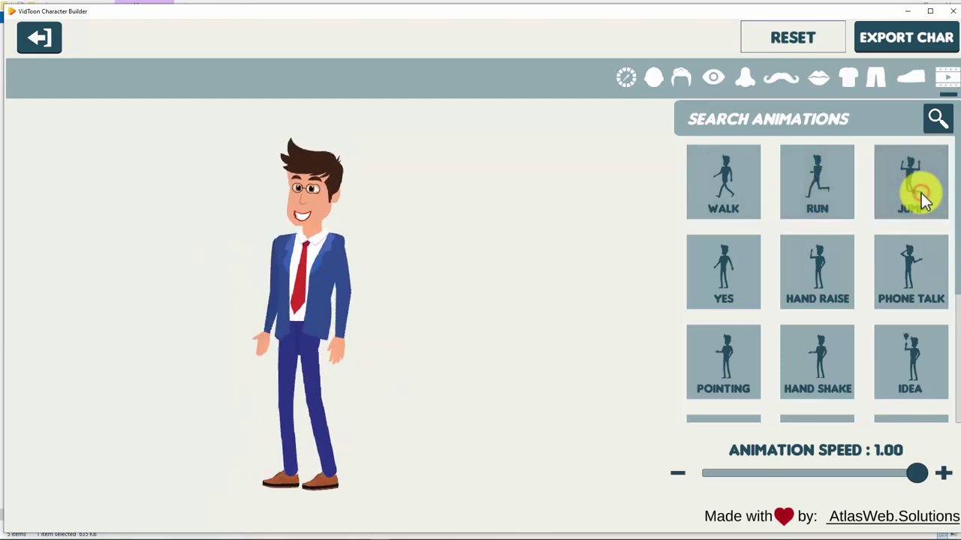
click(902, 264)
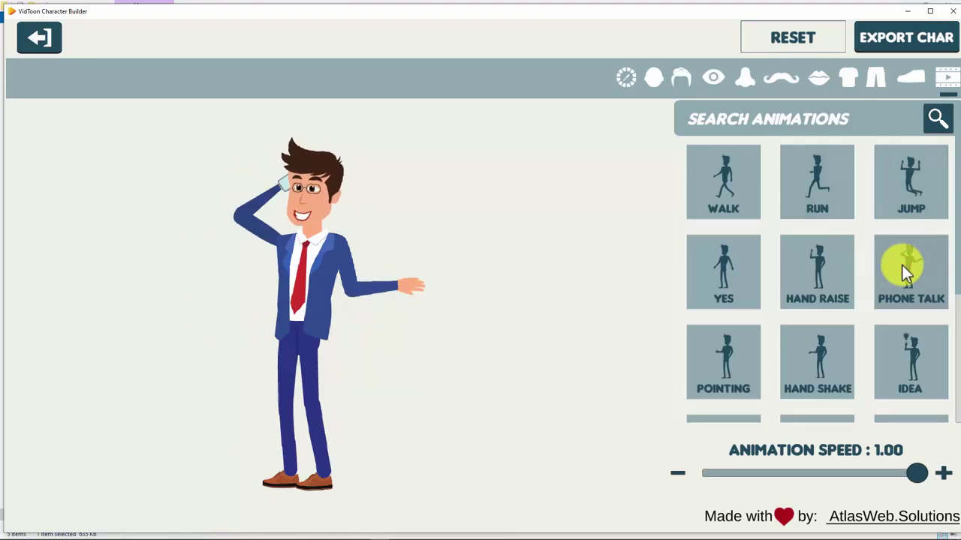
scroll(923, 300, down, 2)
click(735, 341)
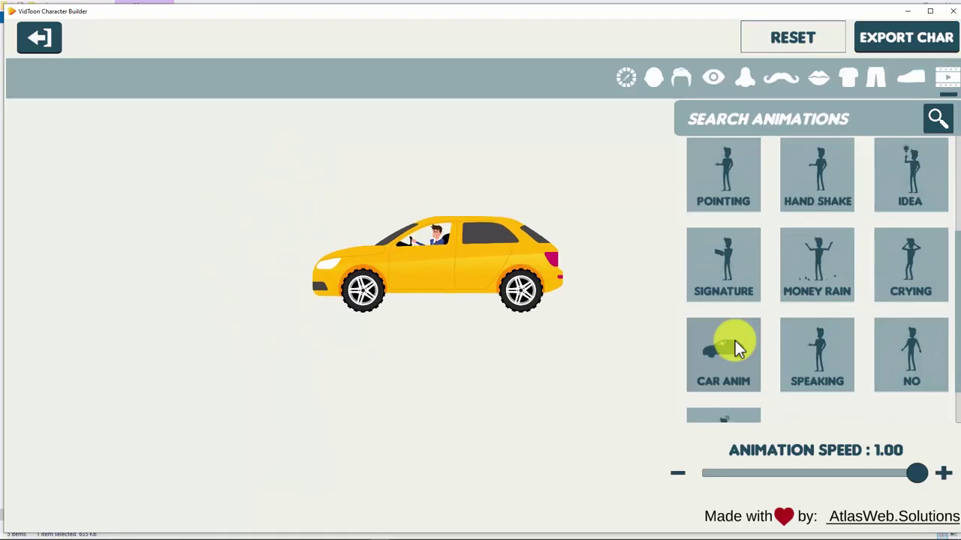
click(817, 270)
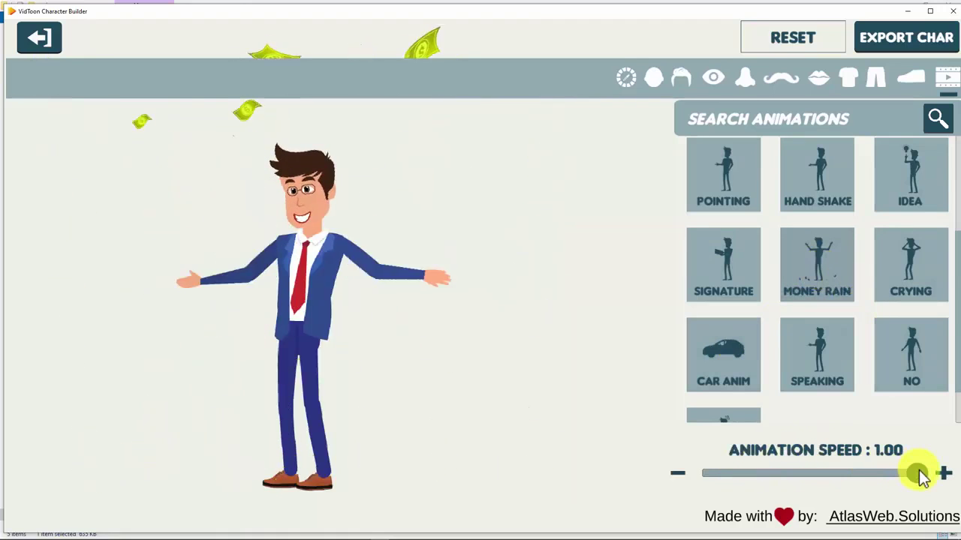
Slow the animation speed to 0.77 and revisit the shoe, mouth and mustache options.
mouse_move(916, 473)
mouse_down()
mouse_move(833, 474)
mouse_move(867, 473)
mouse_up()
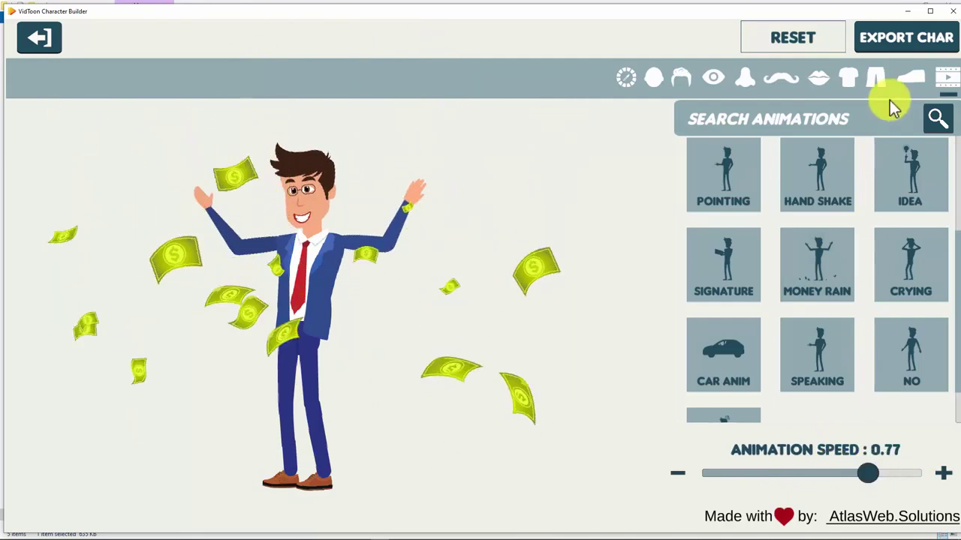
click(902, 80)
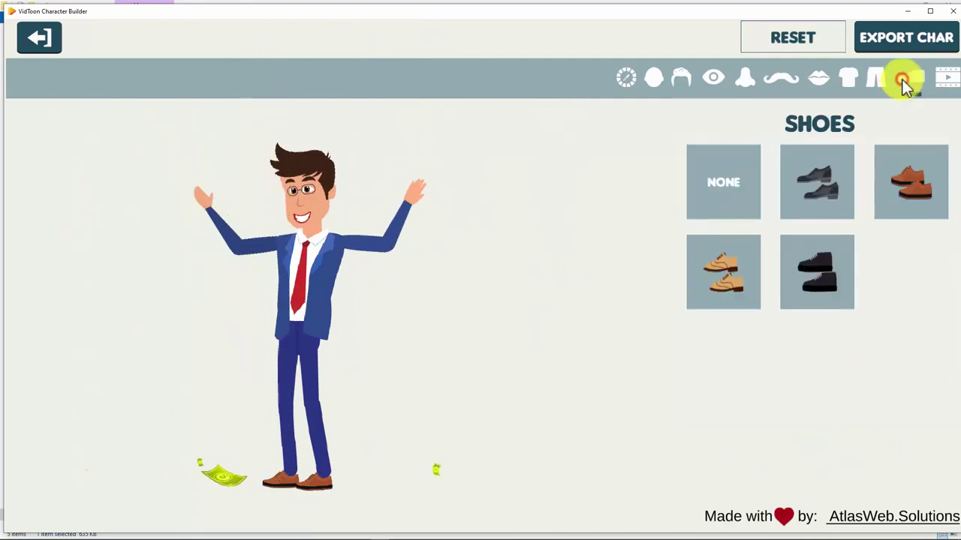
click(819, 82)
click(786, 82)
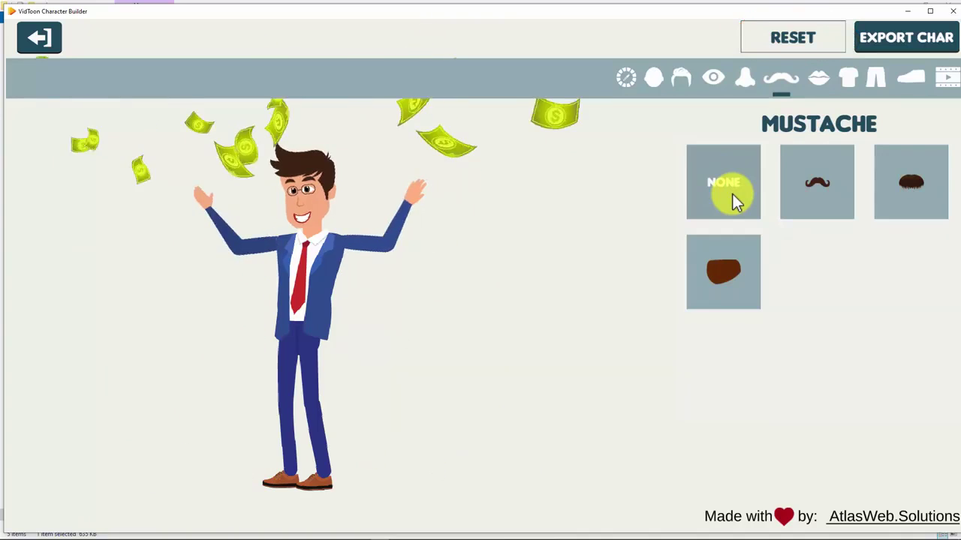
Export the money-rain character as a GIF named character2 on the Desktop.
click(894, 42)
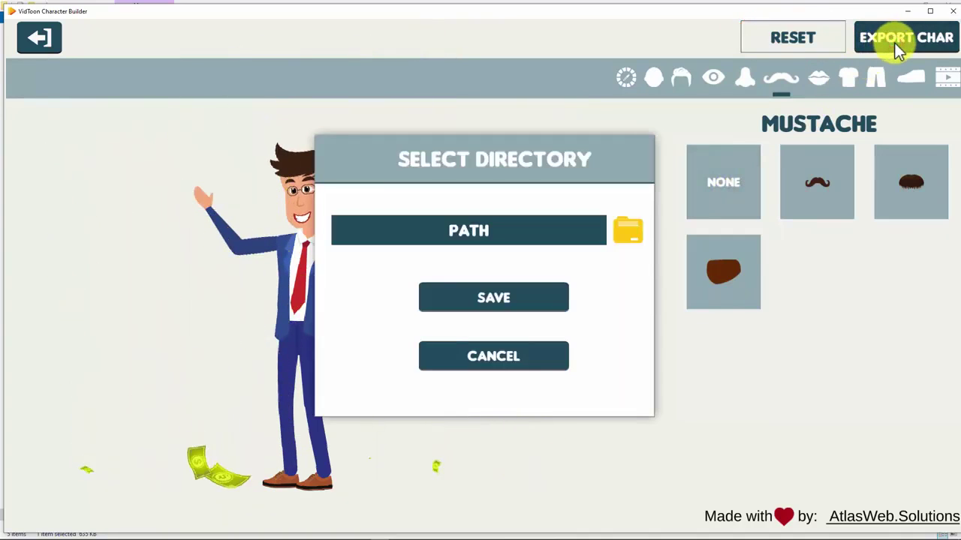
click(623, 229)
click(202, 238)
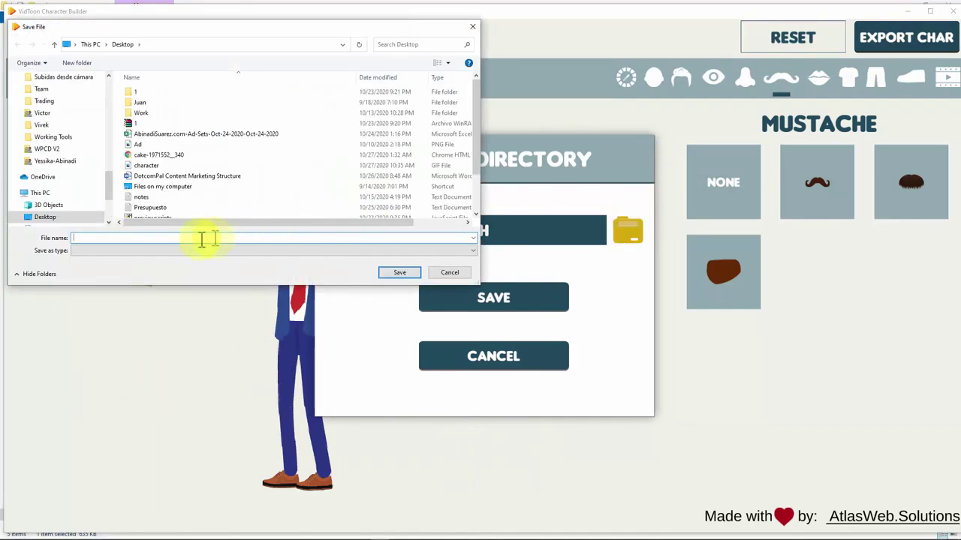
text(character2)
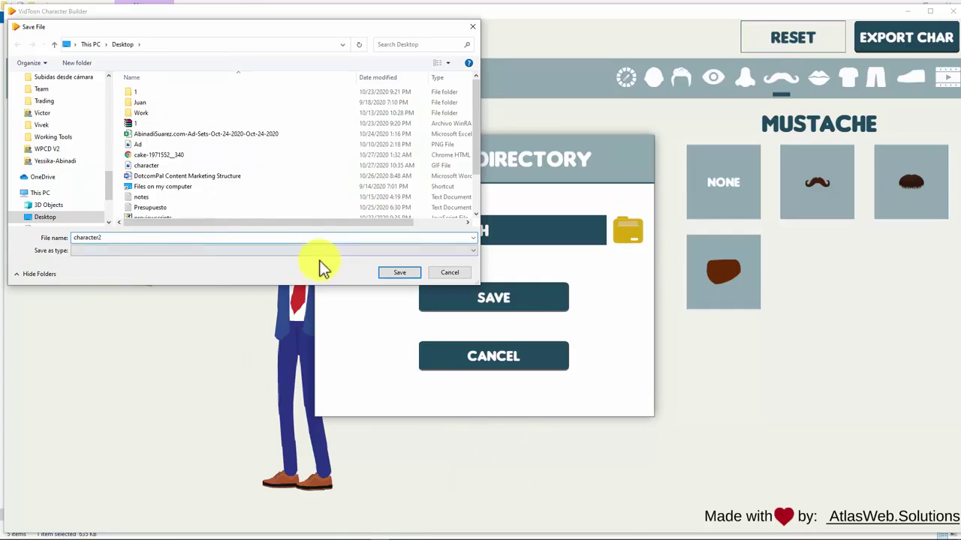
click(384, 272)
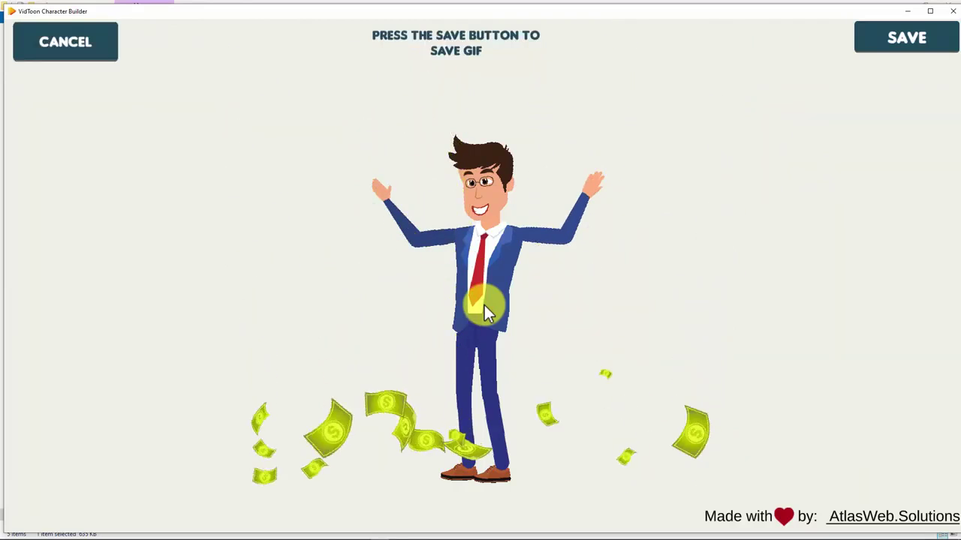
click(871, 47)
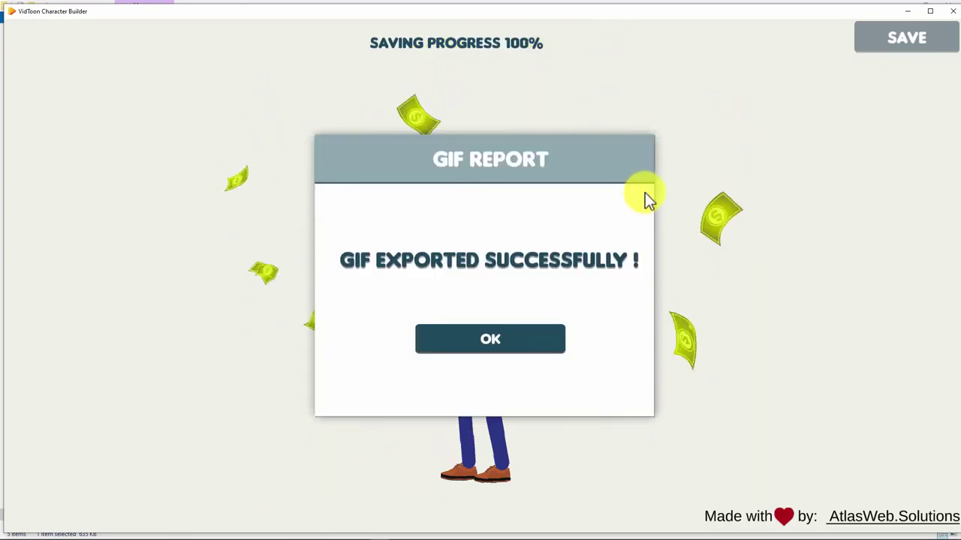
Minimise the builder and open character2.gif from the desktop.
click(953, 535)
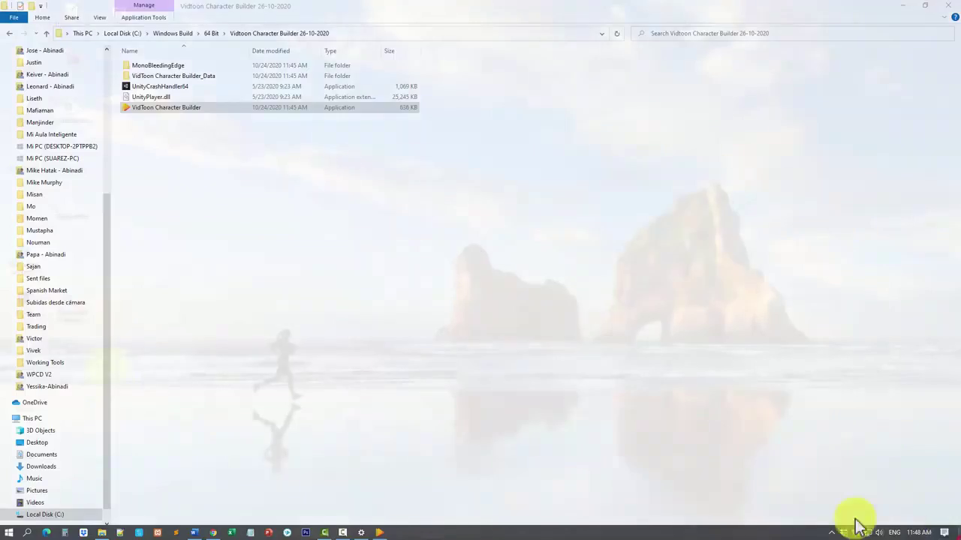
double_click(24, 492)
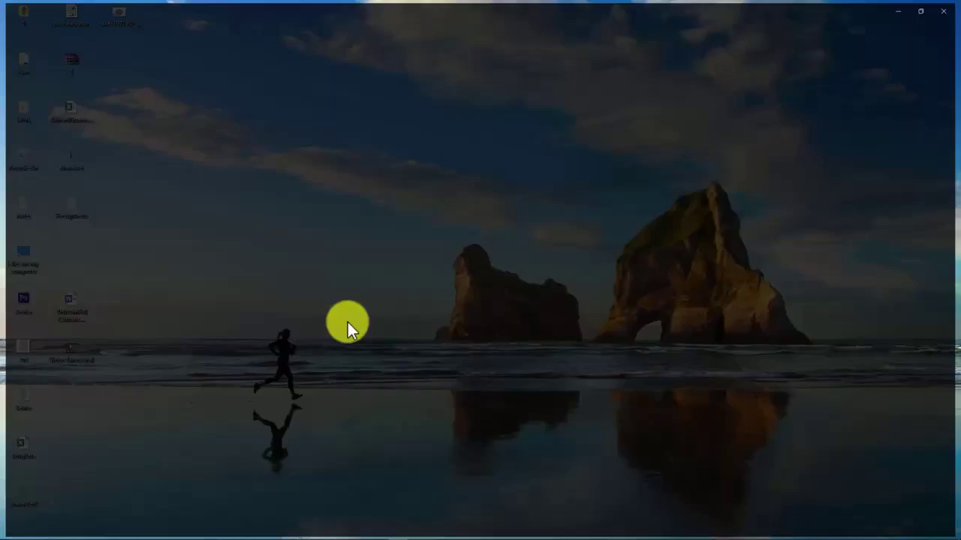